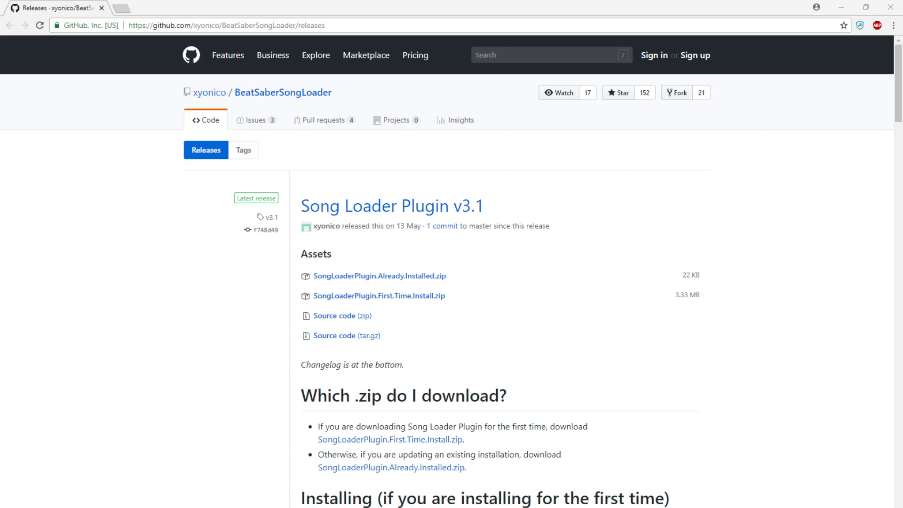
Download SongLoaderPlugin.First.Time.Install.zip from the v3.1 release's Assets list.
drag(326, 25, 117, 28)
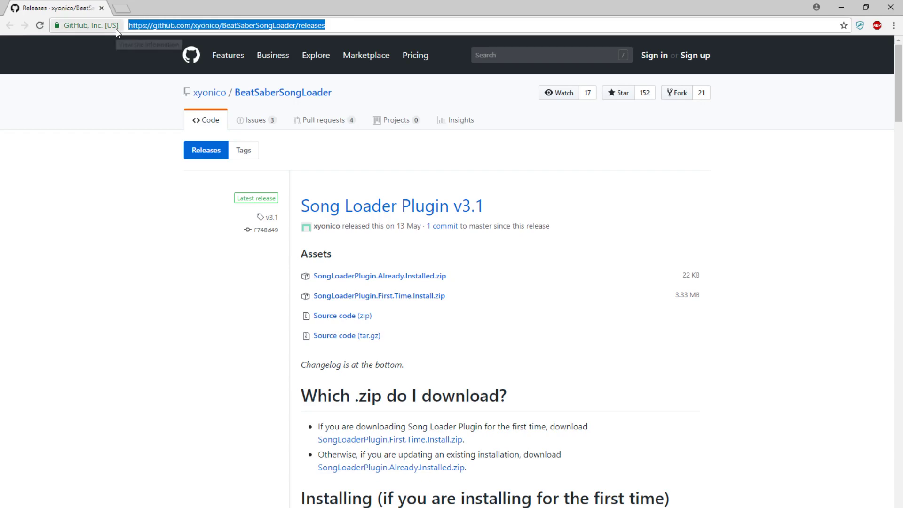
click(135, 277)
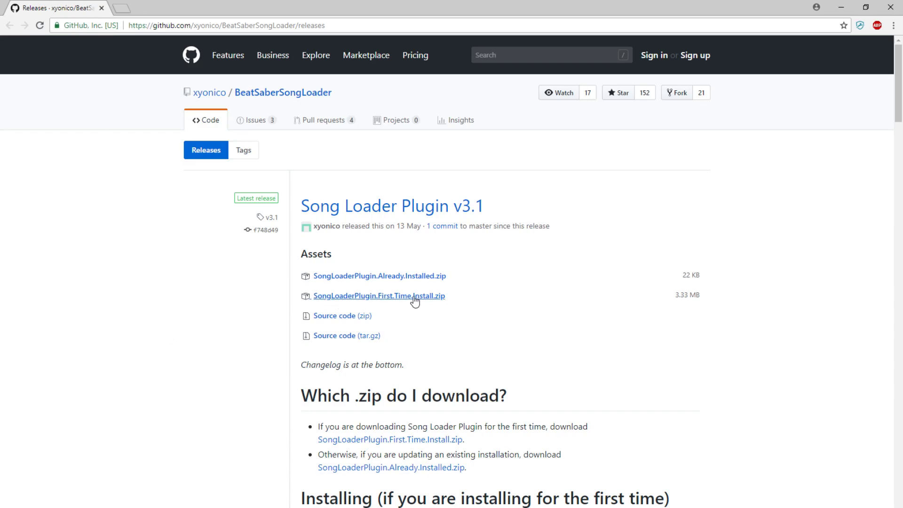
click(415, 300)
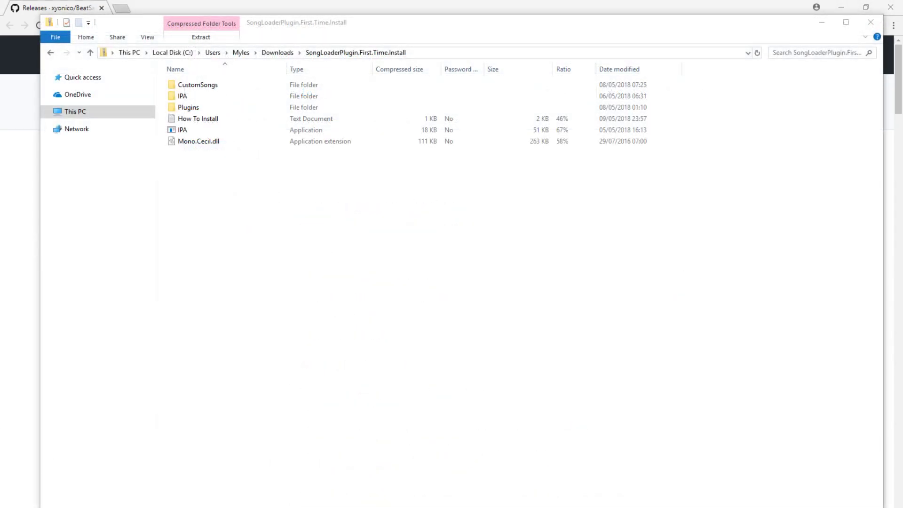
Open the package's How To Install text file in Notepad.
double_click(209, 122)
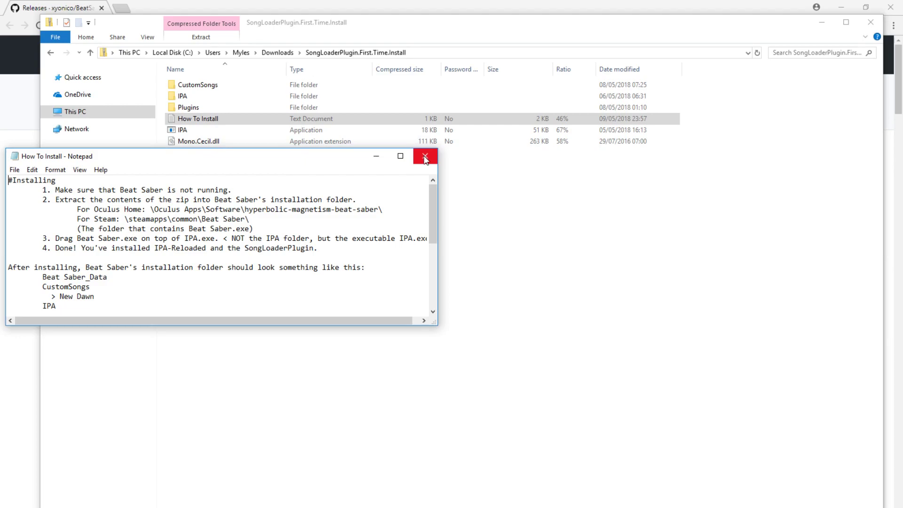
mouse_move(93, 502)
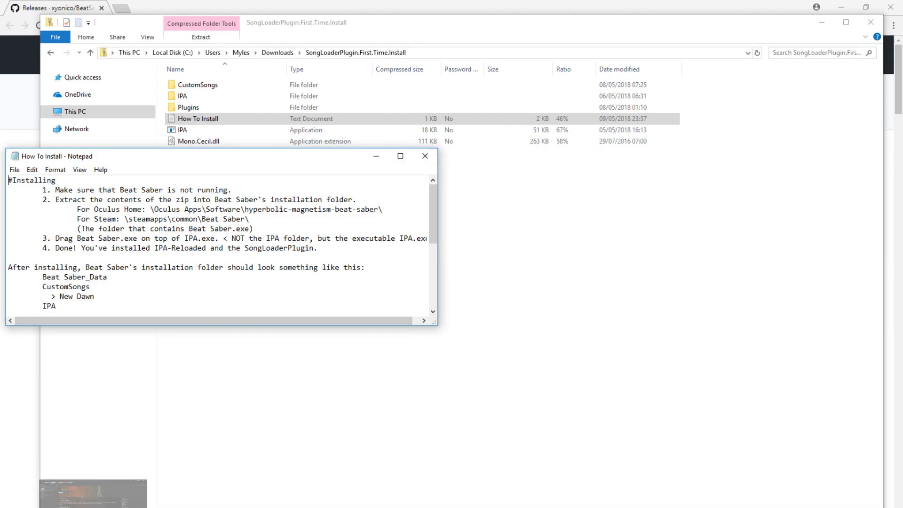
Open Beat Saber's install folder through Steam's Properties, Local Files, Browse Local Files.
click(92, 494)
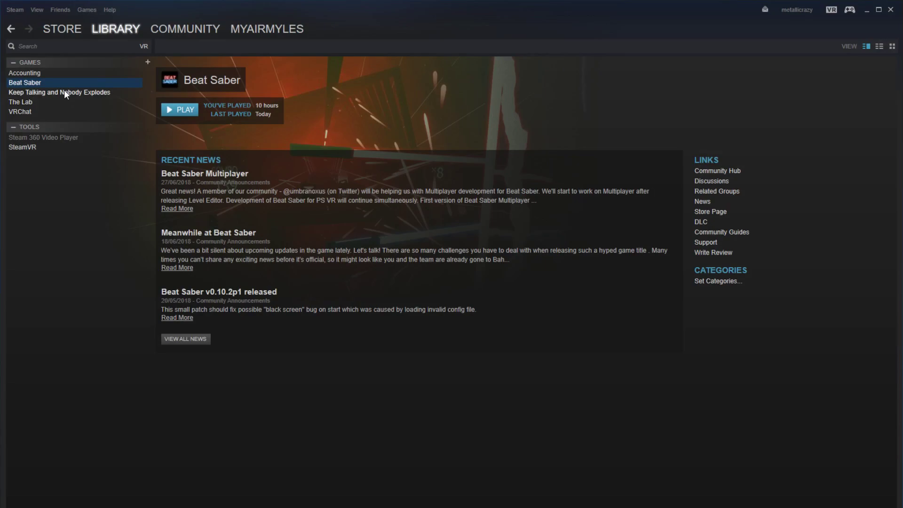
right_click(56, 82)
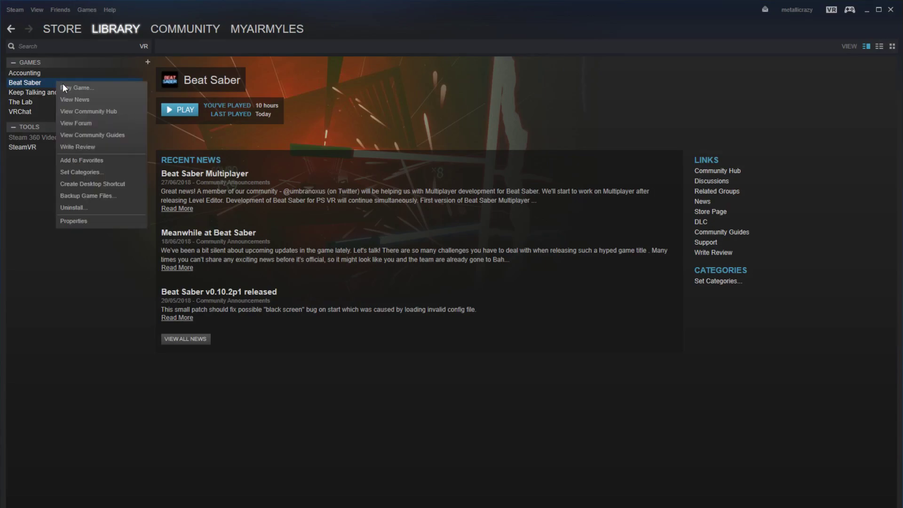
click(108, 220)
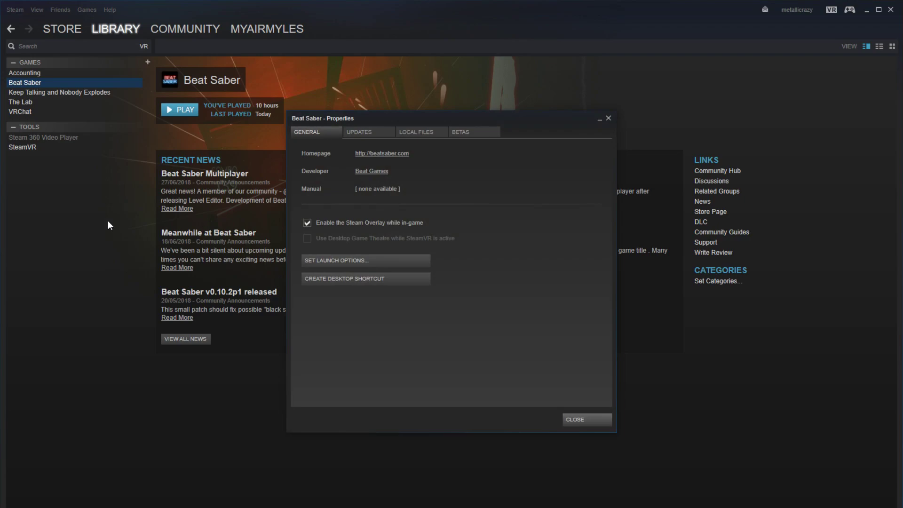
click(429, 131)
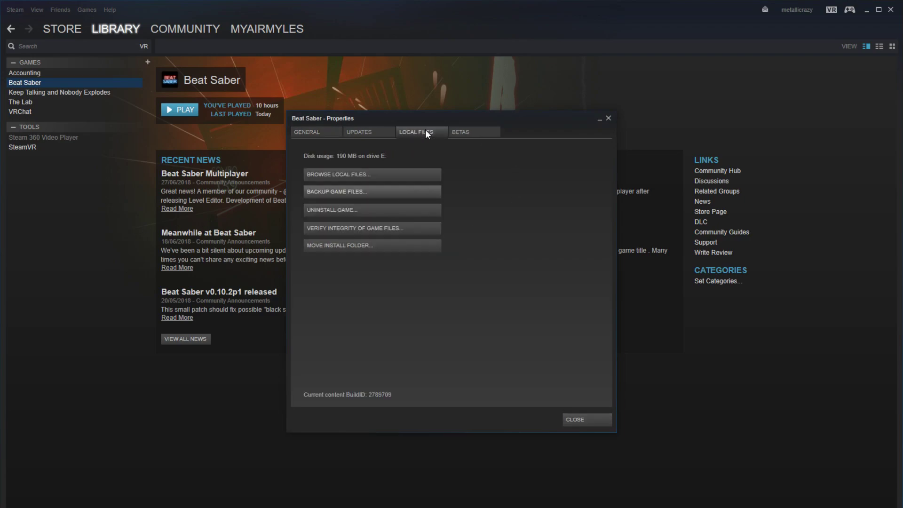
click(406, 177)
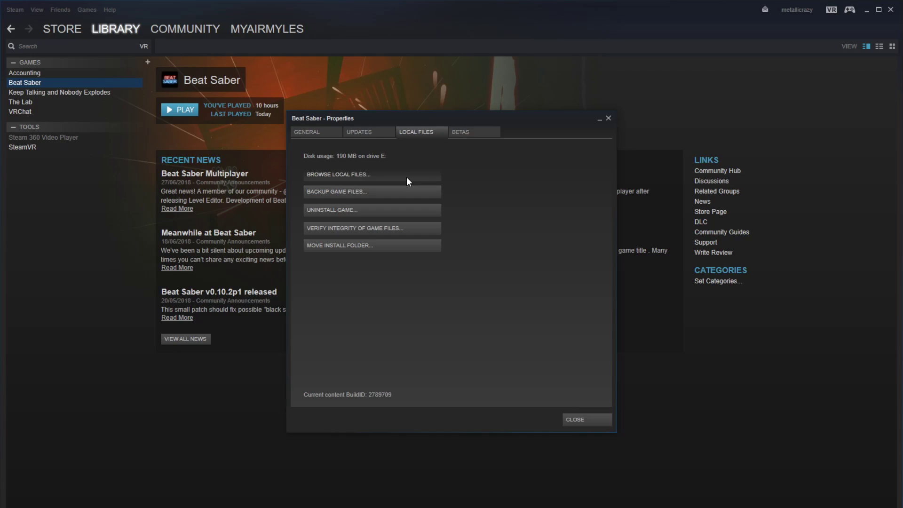
click(407, 177)
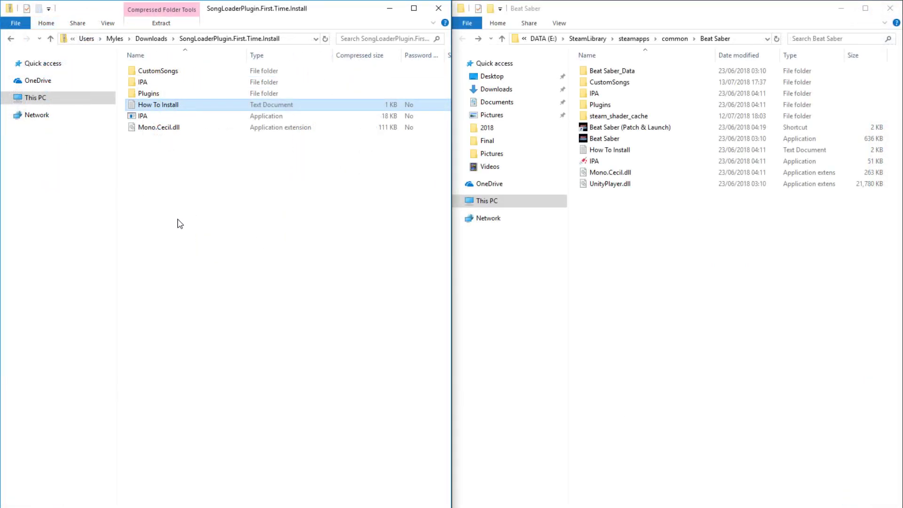
Copy the six Song Loader items into Beat Saber's folder and patch Beat Saber.exe with IPA.
mouse_move(173, 226)
mouse_down()
mouse_move(152, 71)
mouse_move(622, 251)
mouse_up()
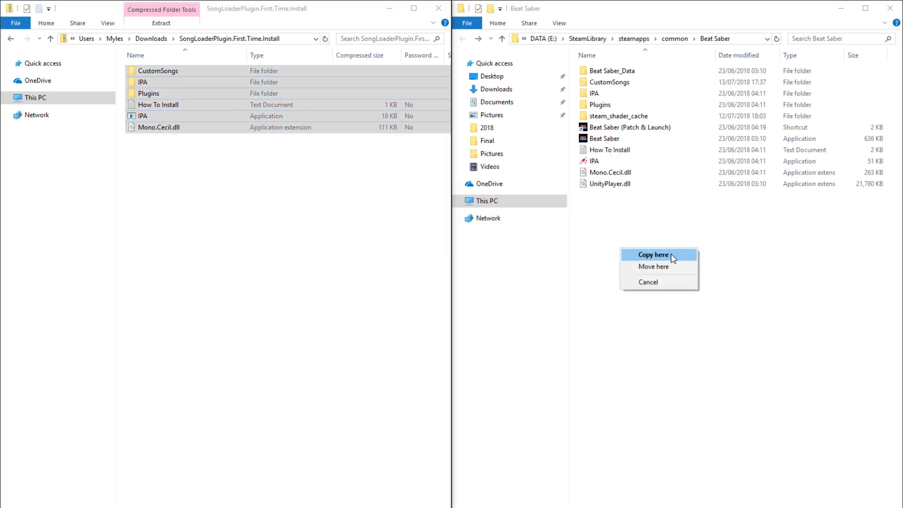
click(653, 255)
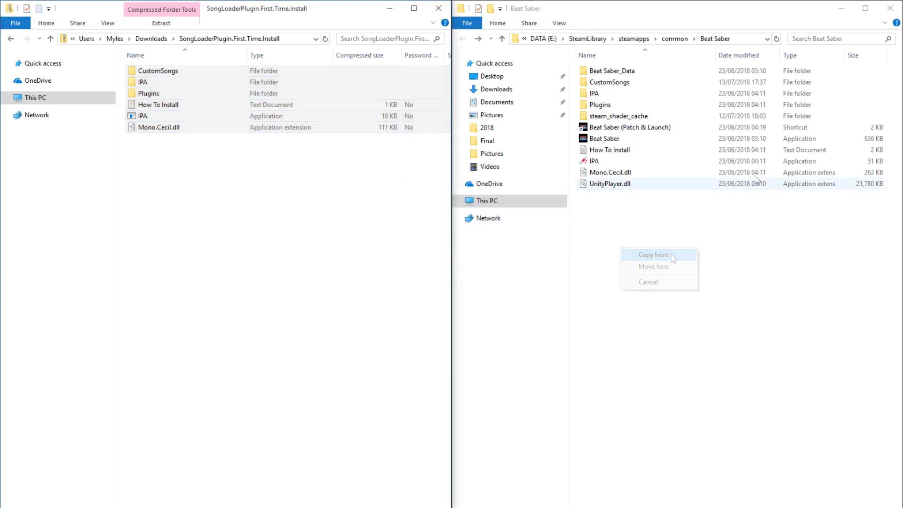
click(603, 139)
drag(623, 143, 626, 166)
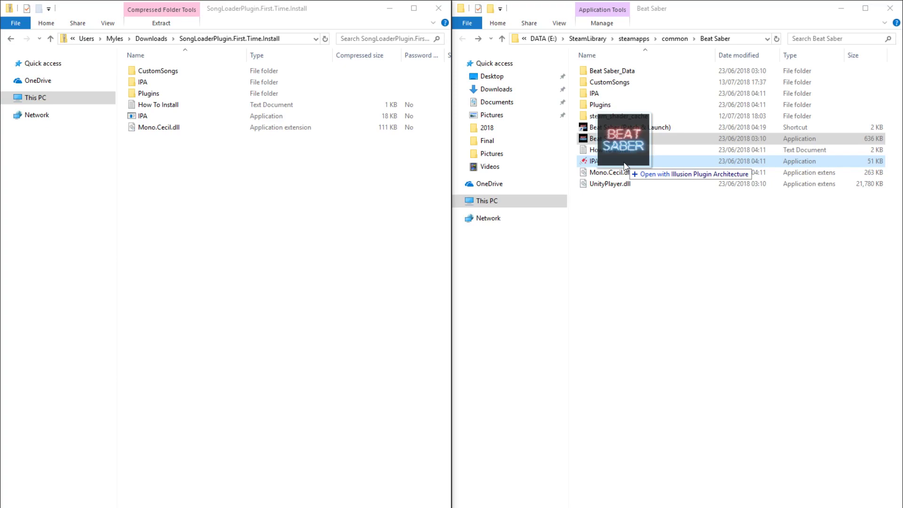
drag(625, 167, 649, 142)
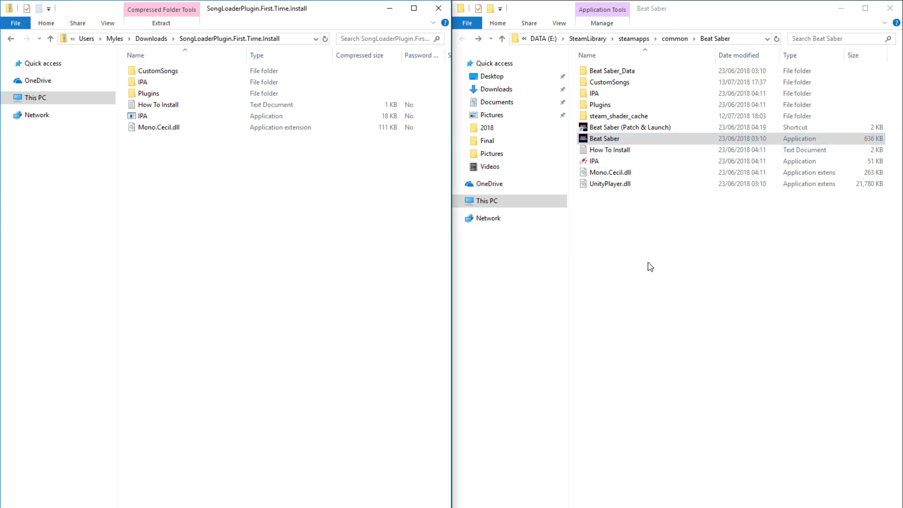
click(656, 127)
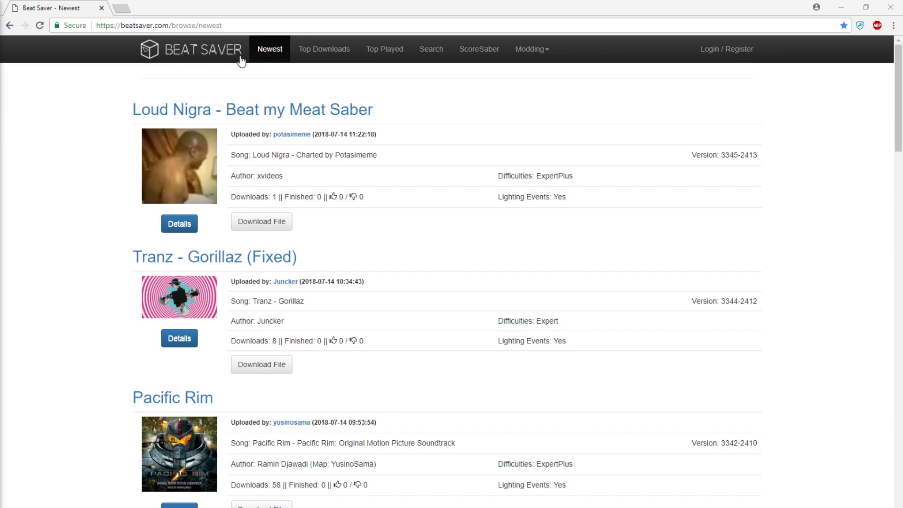
Select the beatsaver.com address and browse the Newest songs page.
drag(224, 26, 90, 26)
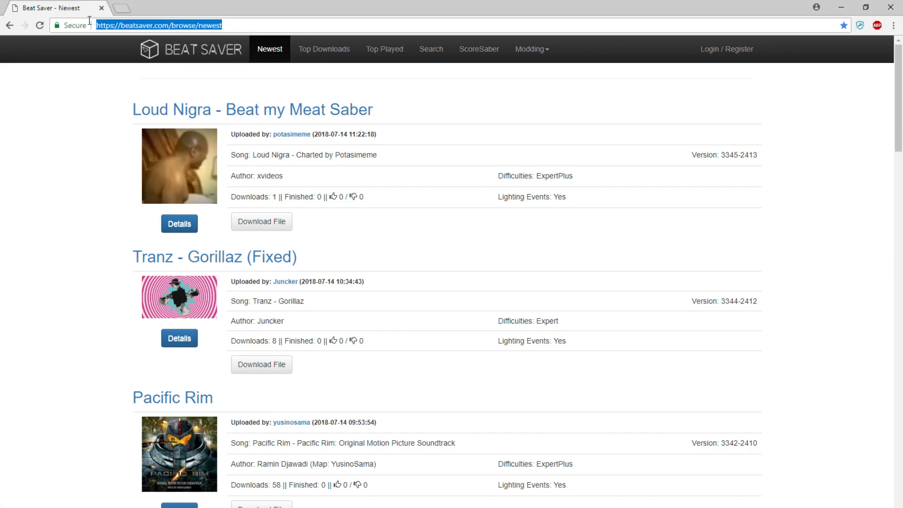
click(101, 178)
scroll(63, 282, down, 2)
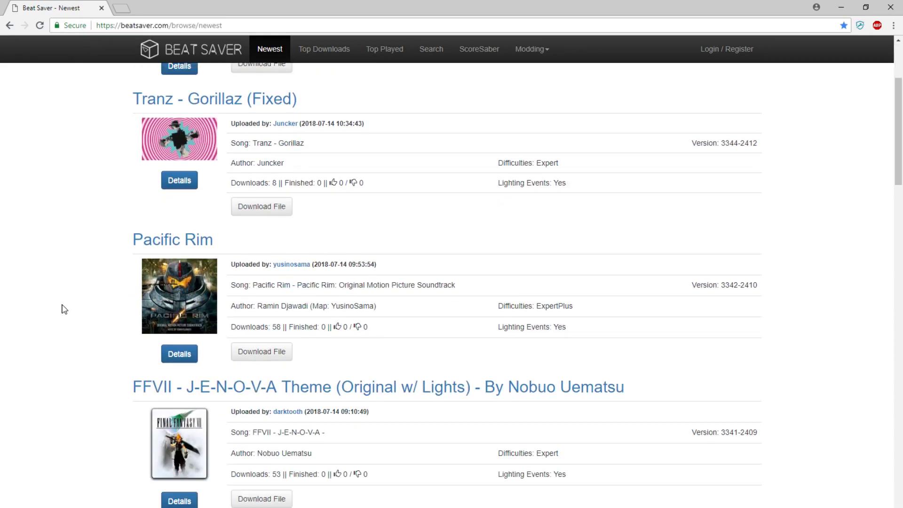
scroll(62, 308, down, 1)
scroll(63, 308, down, 3)
scroll(61, 309, down, 3)
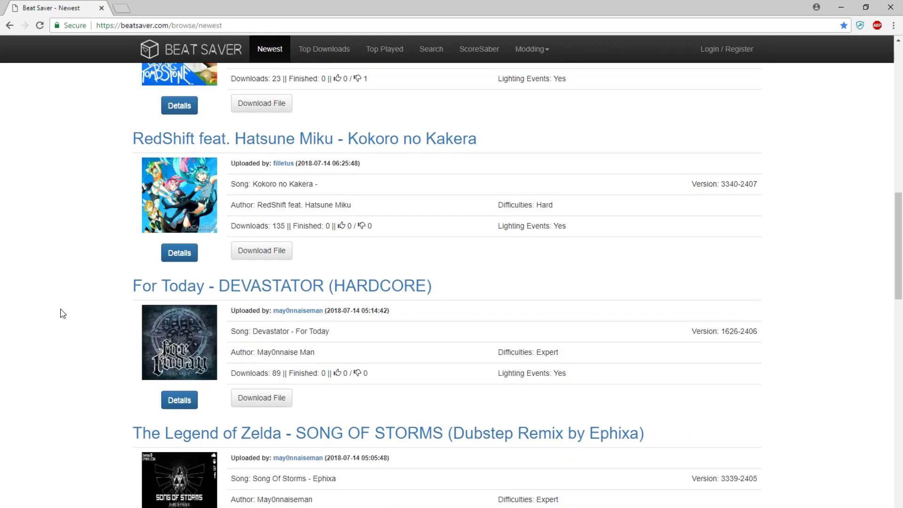
scroll(61, 310, down, 2)
scroll(61, 310, down, 2)
scroll(61, 315, down, 2)
scroll(61, 315, down, 2)
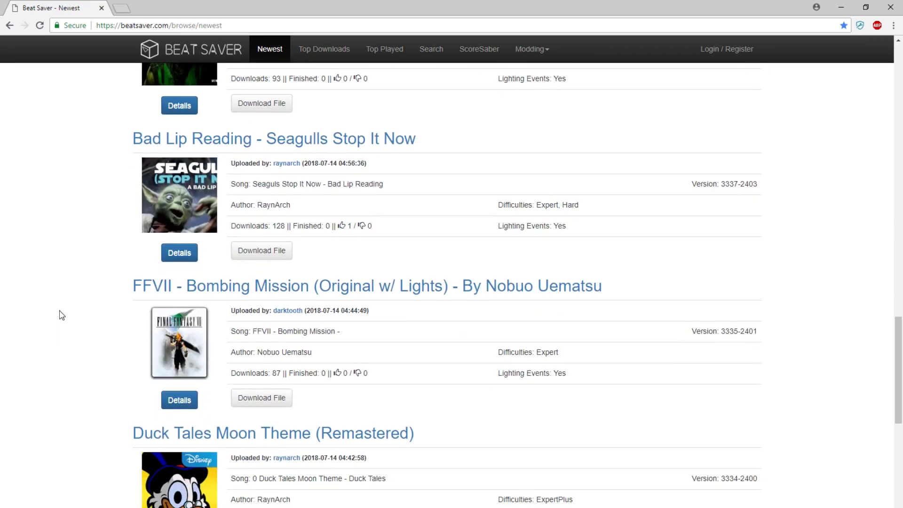
scroll(60, 315, down, 2)
scroll(60, 315, down, 2)
scroll(60, 314, down, 2)
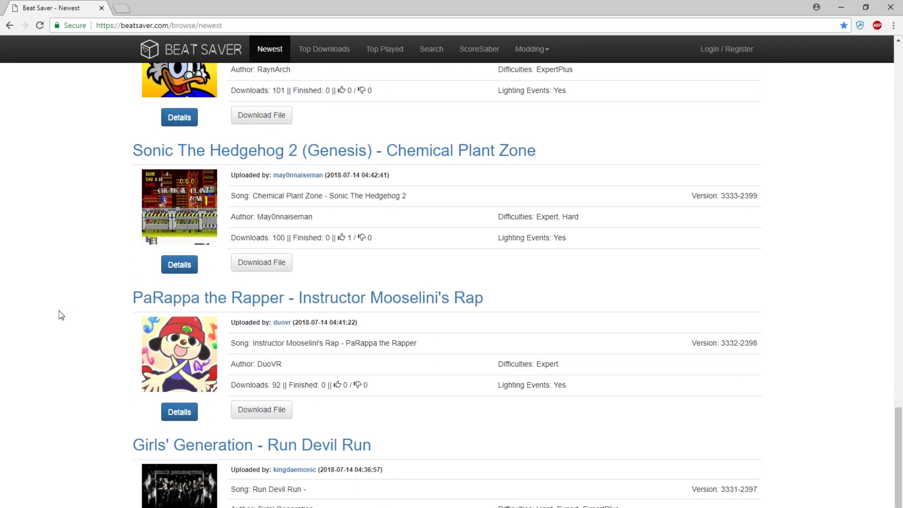
scroll(60, 315, down, 1)
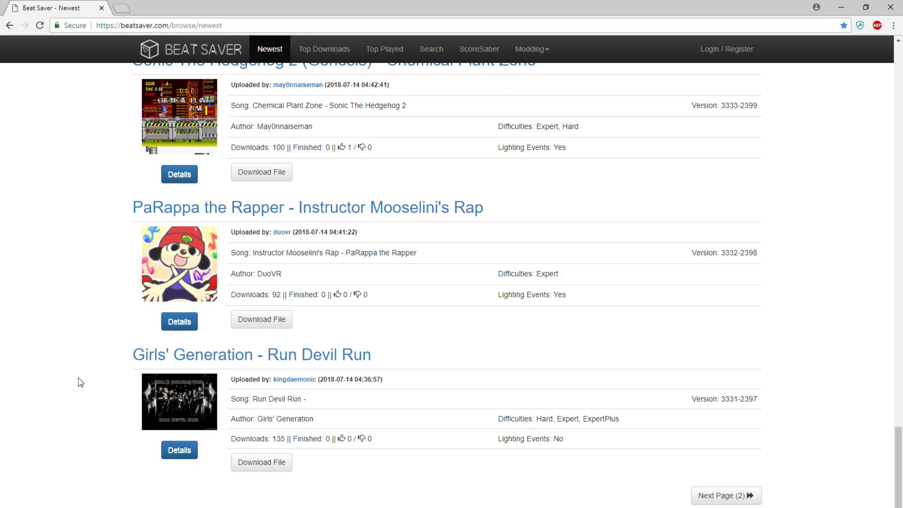
Download the GANGNAM STYLE song file from Beat Saver's Top Downloads tab.
click(324, 48)
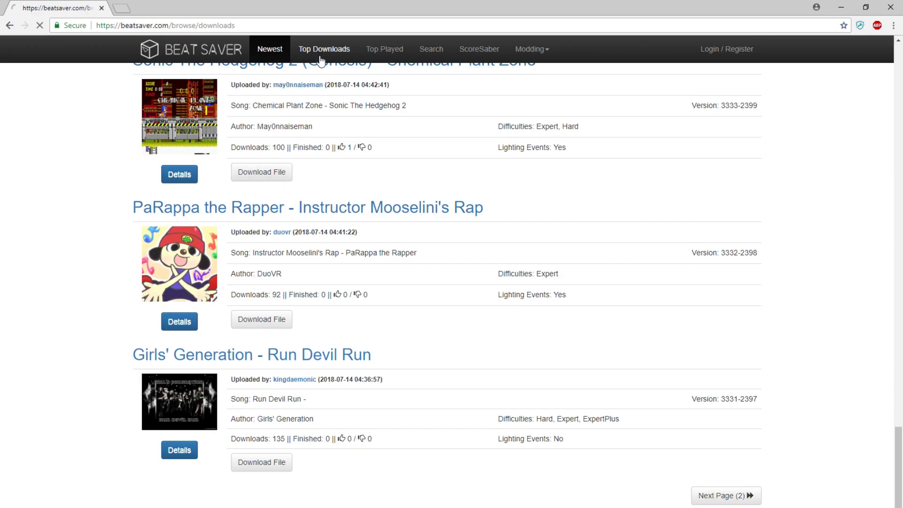
scroll(65, 323, down, 2)
scroll(64, 324, down, 2)
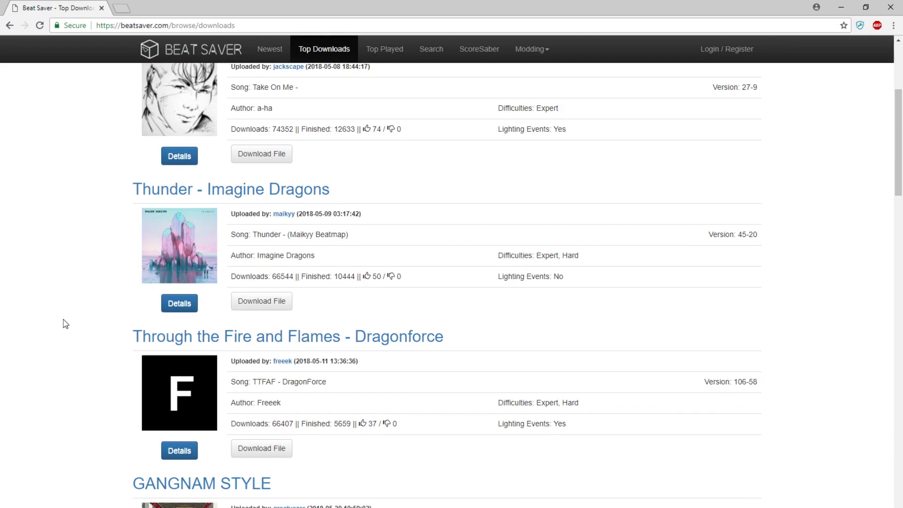
scroll(64, 323, down, 2)
scroll(65, 323, down, 2)
scroll(64, 323, down, 2)
scroll(65, 323, down, 2)
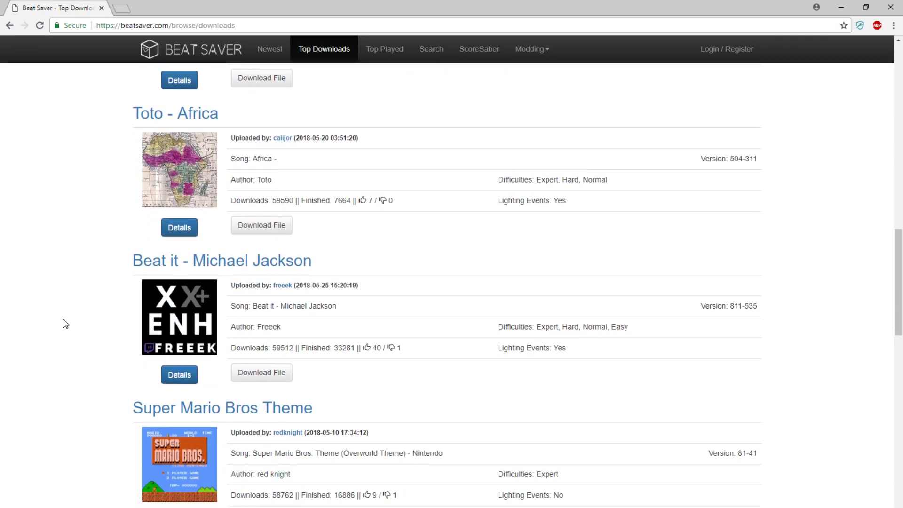
scroll(62, 326, down, 2)
scroll(64, 363, down, 2)
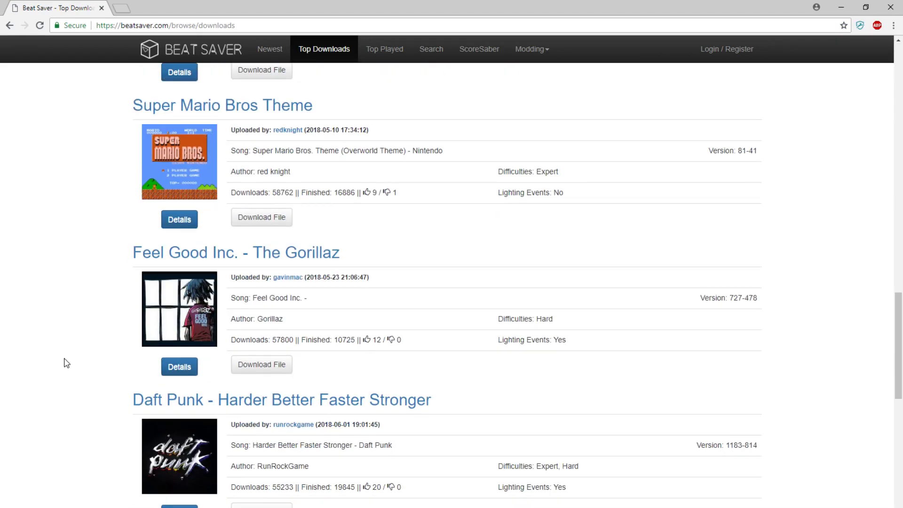
scroll(63, 363, down, 3)
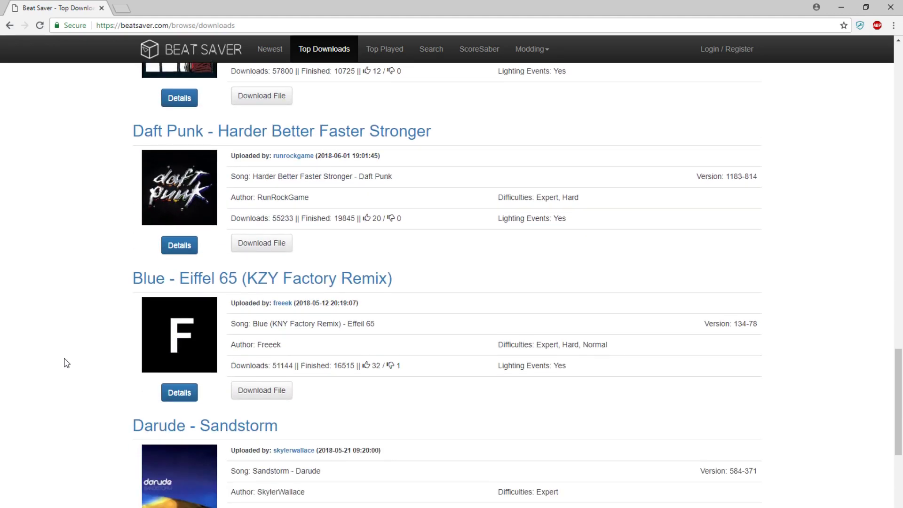
scroll(63, 362, down, 2)
scroll(63, 363, down, 2)
scroll(64, 362, down, 2)
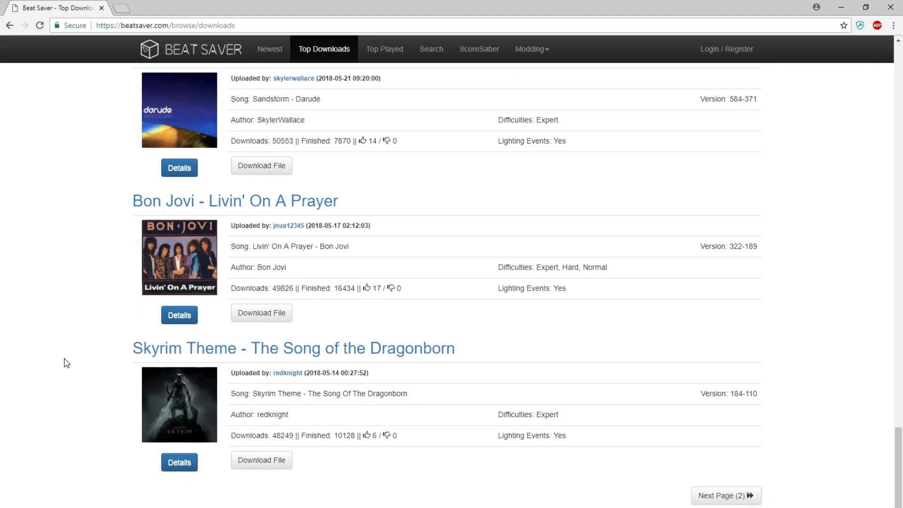
scroll(63, 363, up, 3)
scroll(64, 362, up, 2)
scroll(63, 363, up, 3)
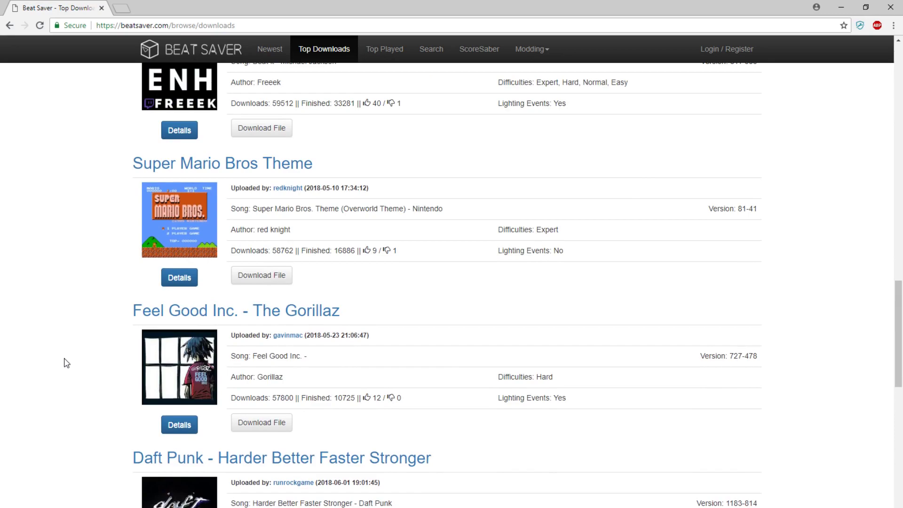
scroll(63, 363, up, 3)
scroll(63, 363, up, 1)
scroll(63, 363, up, 4)
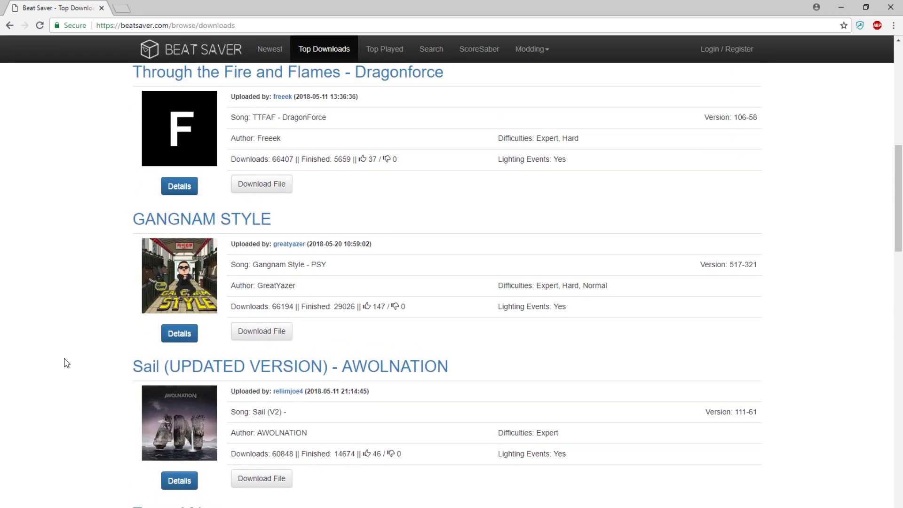
scroll(63, 363, up, 1)
click(261, 385)
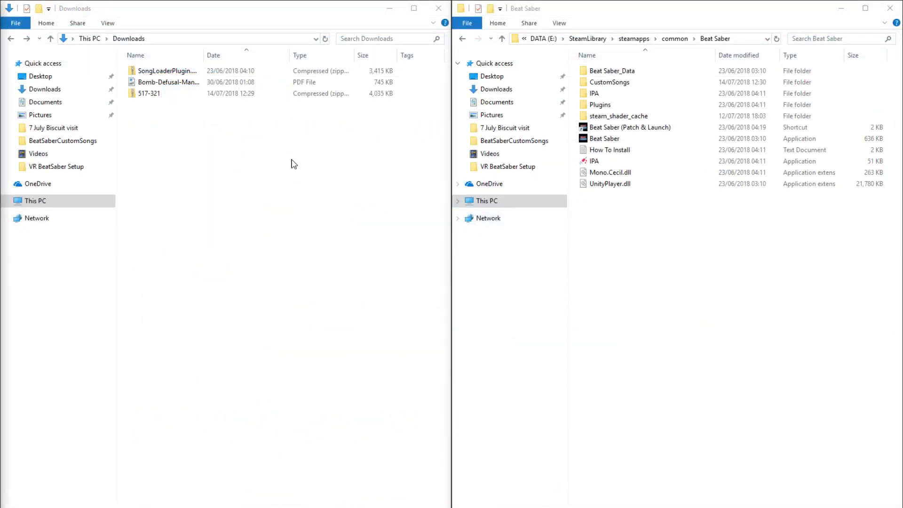
Open 517-321.zip in Downloads and drag its Gangnam Style folder into CustomSongs.
click(45, 90)
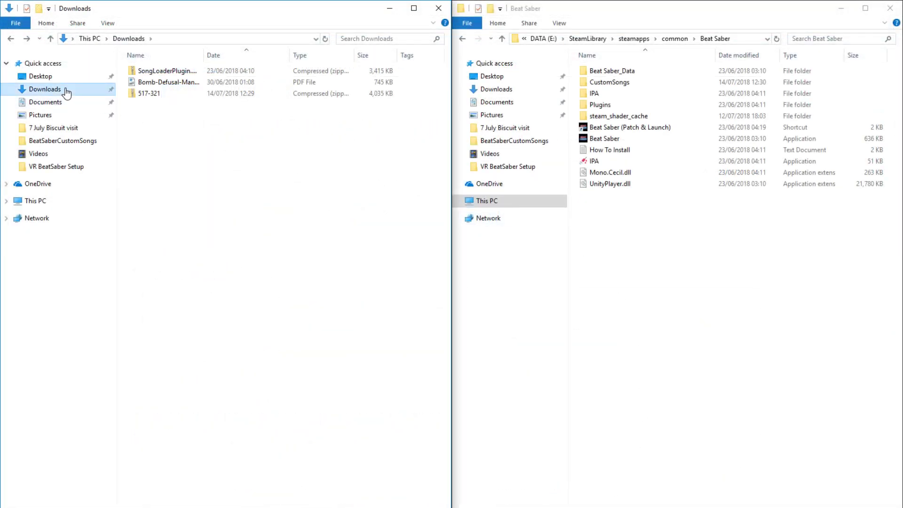
double_click(149, 93)
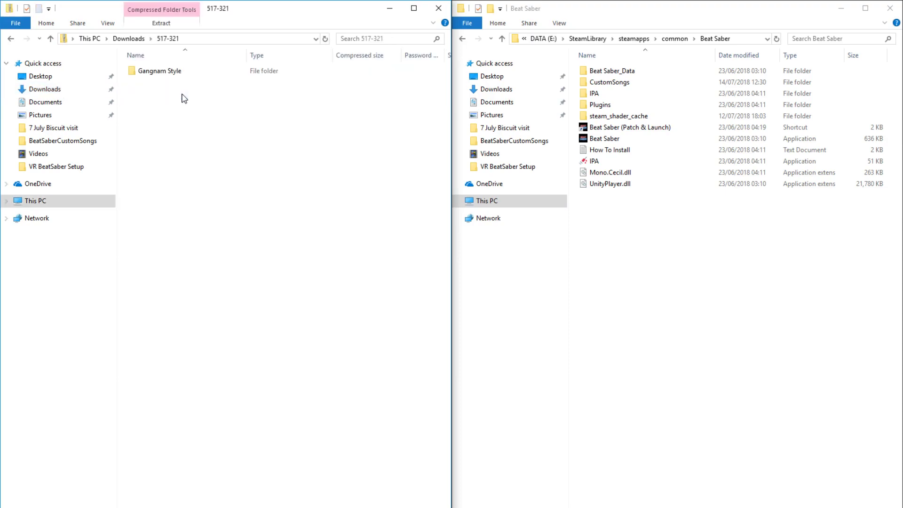
click(182, 74)
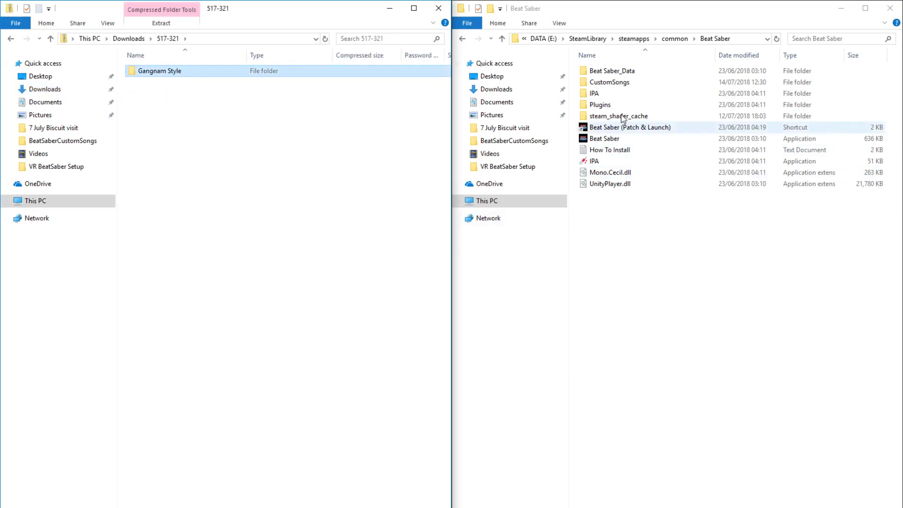
click(651, 86)
double_click(651, 85)
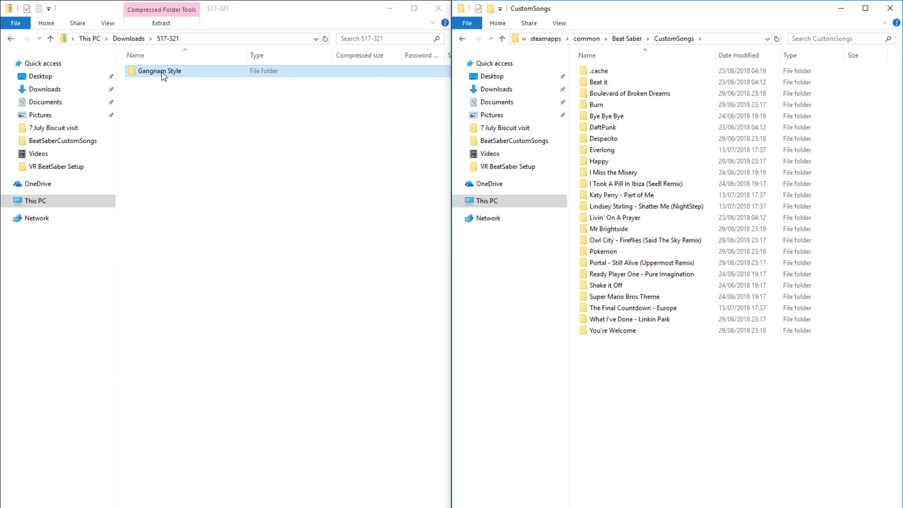
drag(162, 75, 653, 390)
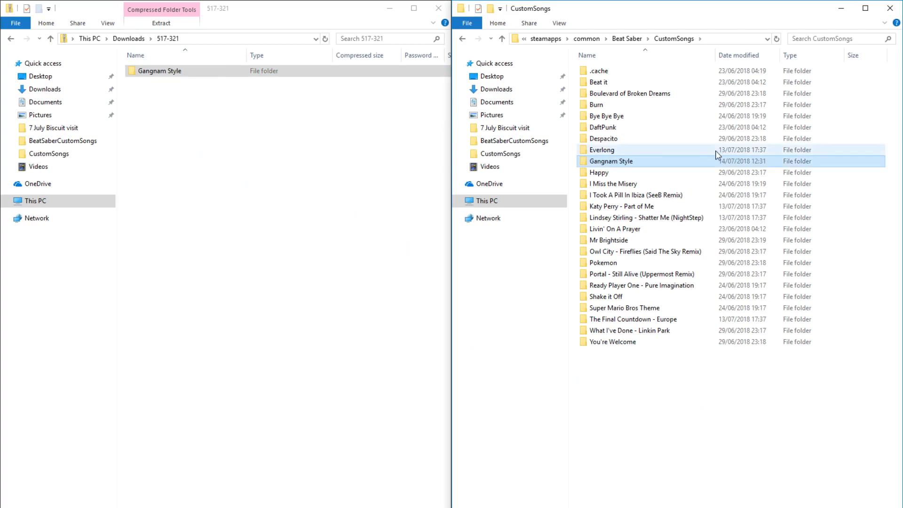